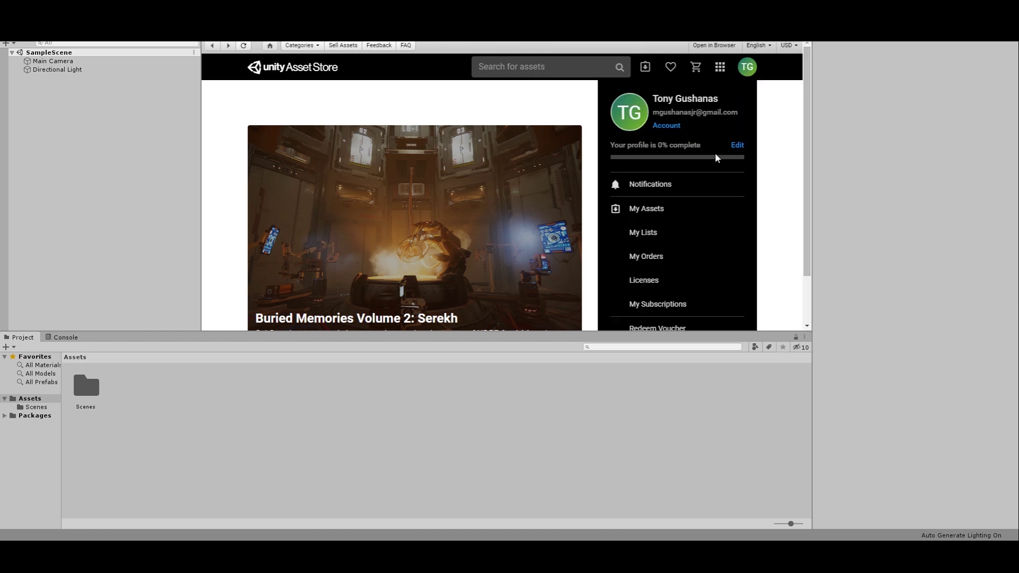
Step: Open the My Assets list of purchased Asset Store packages
{"action": "left_click", "coordinate": [654, 212]}
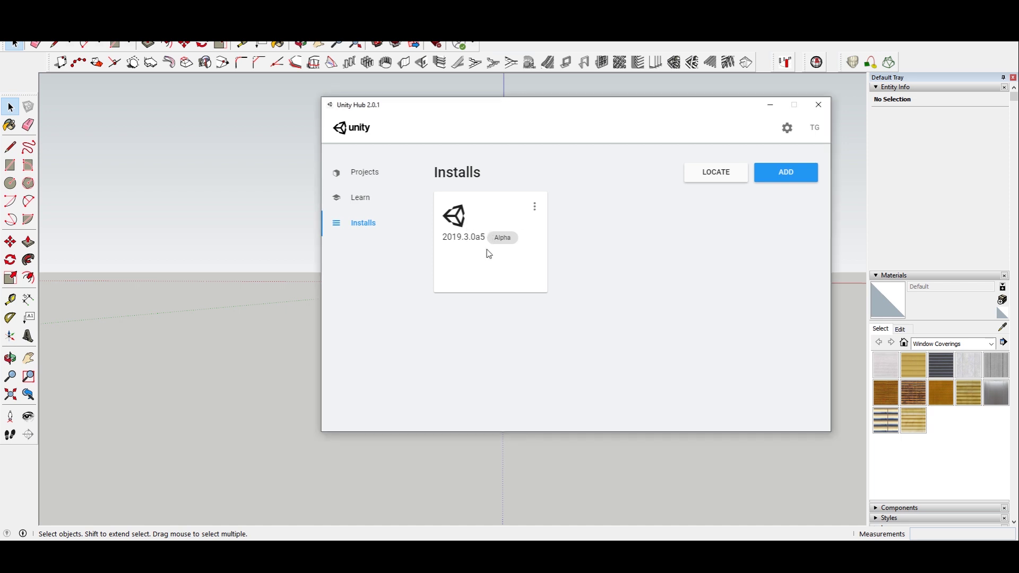
Step: Create a new Unity 2019.3.0a5 project from the Hub's Projects list
{"action": "left_click", "coordinate": [383, 174]}
{"action": "left_click", "coordinate": [778, 173]}
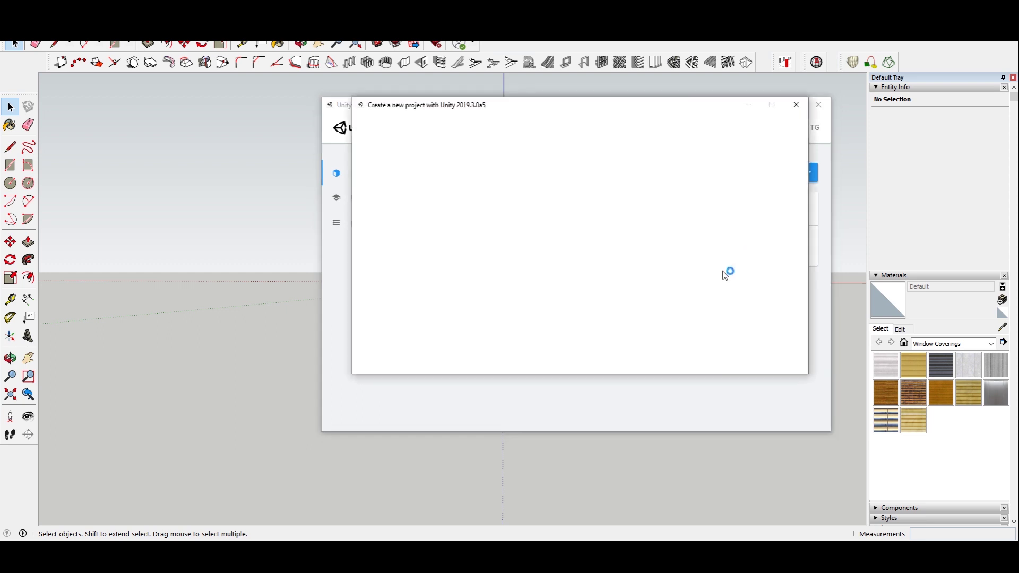
{"action": "left_click", "coordinate": [764, 360]}
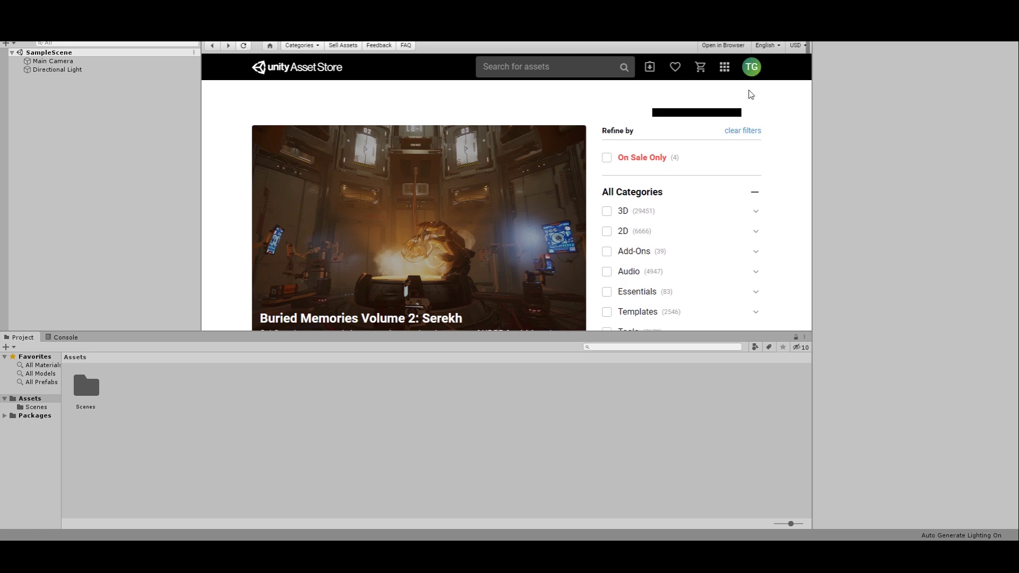
Step: From My Assets, start importing the purchased Low Poly Ultimate Pack
{"action": "left_click", "coordinate": [752, 68]}
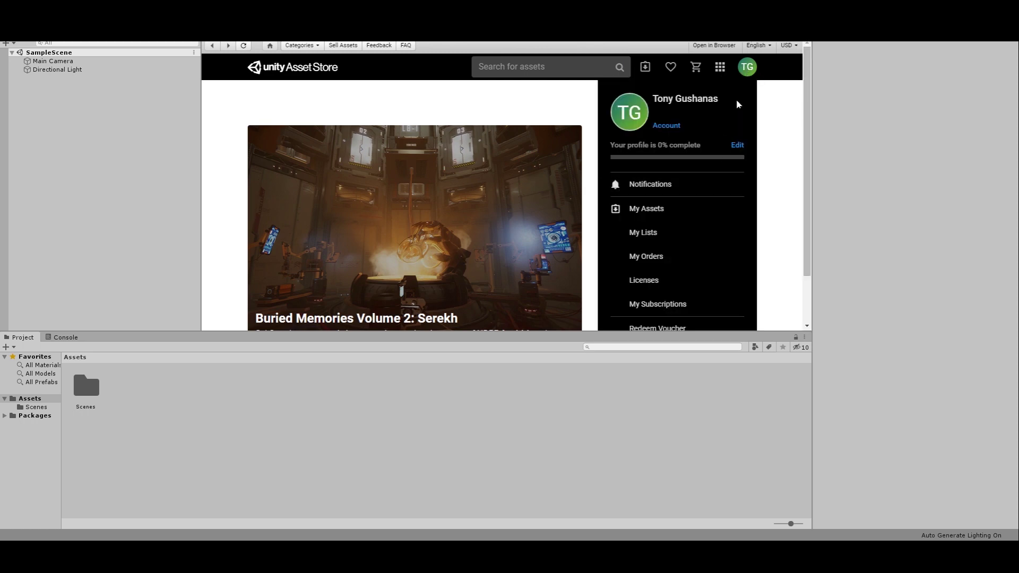
{"action": "left_click", "coordinate": [651, 210]}
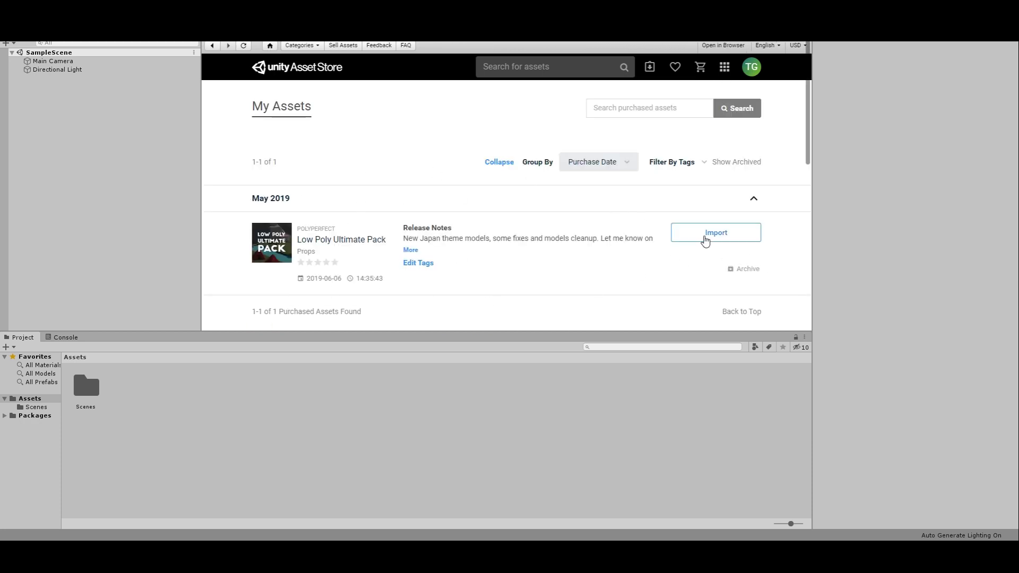
{"action": "left_click", "coordinate": [706, 240]}
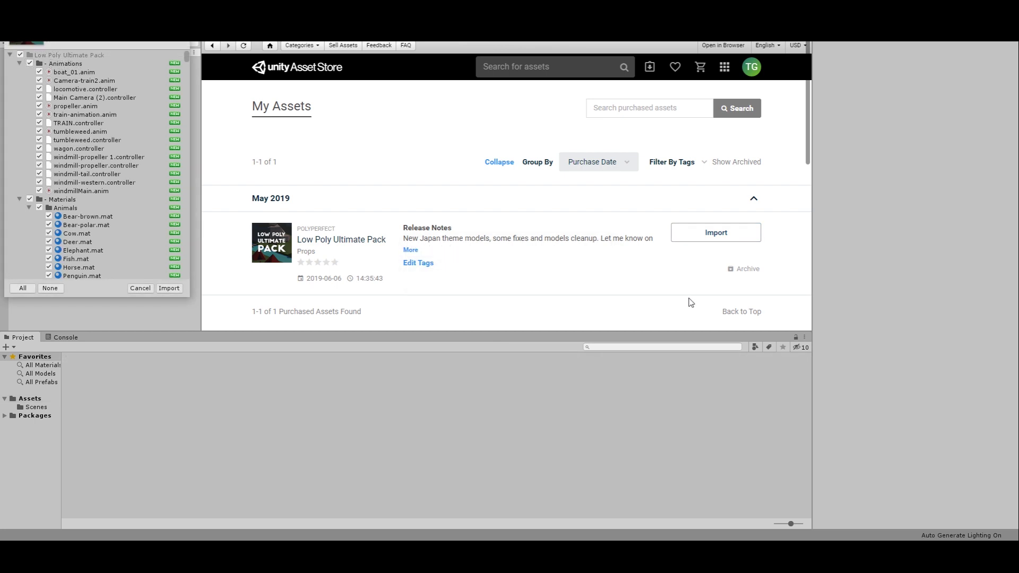
Step: Untick the whole package, collapse Animations and Materials, and include the Meshes M folder
{"action": "left_click_drag", "start_coordinate": [72, 0], "coordinate": [465, 108]}
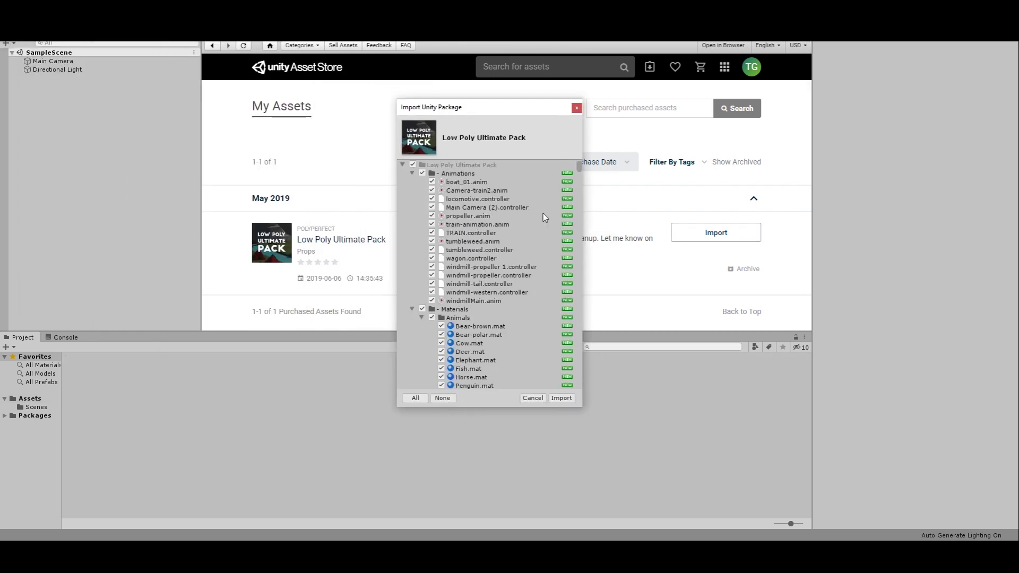
{"action": "left_click", "coordinate": [413, 173]}
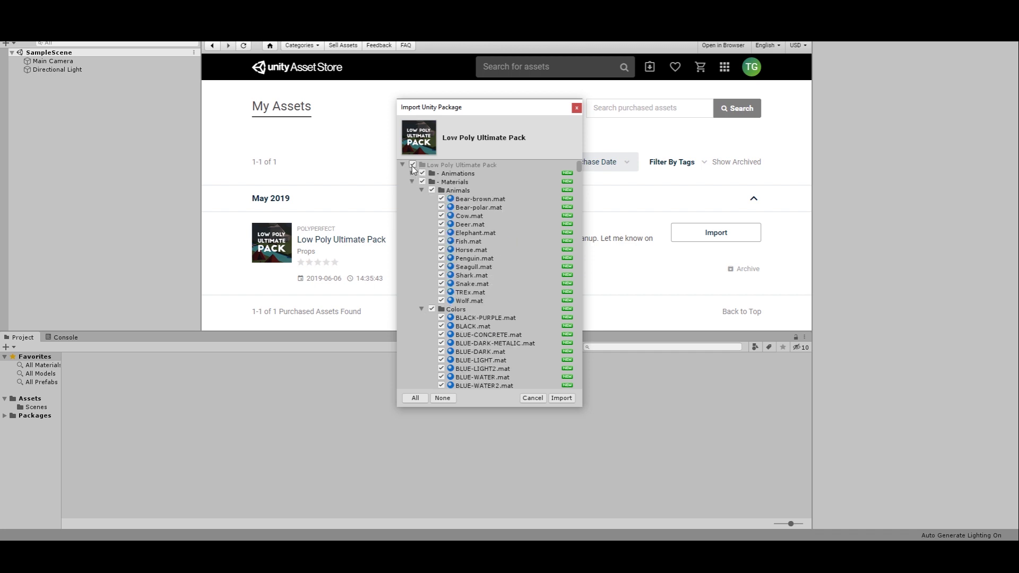
{"action": "left_click", "coordinate": [413, 166]}
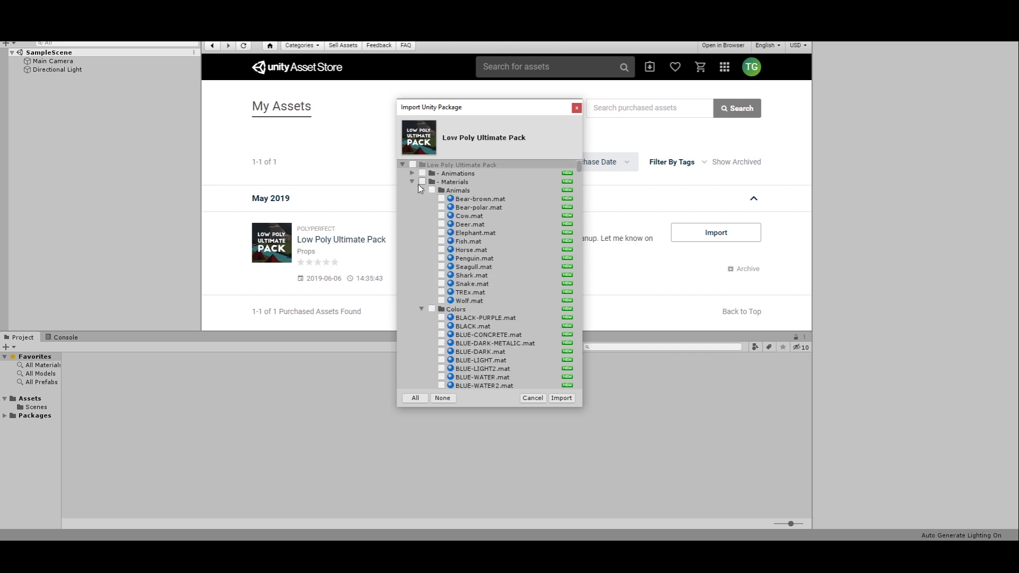
{"action": "left_click", "coordinate": [412, 182]}
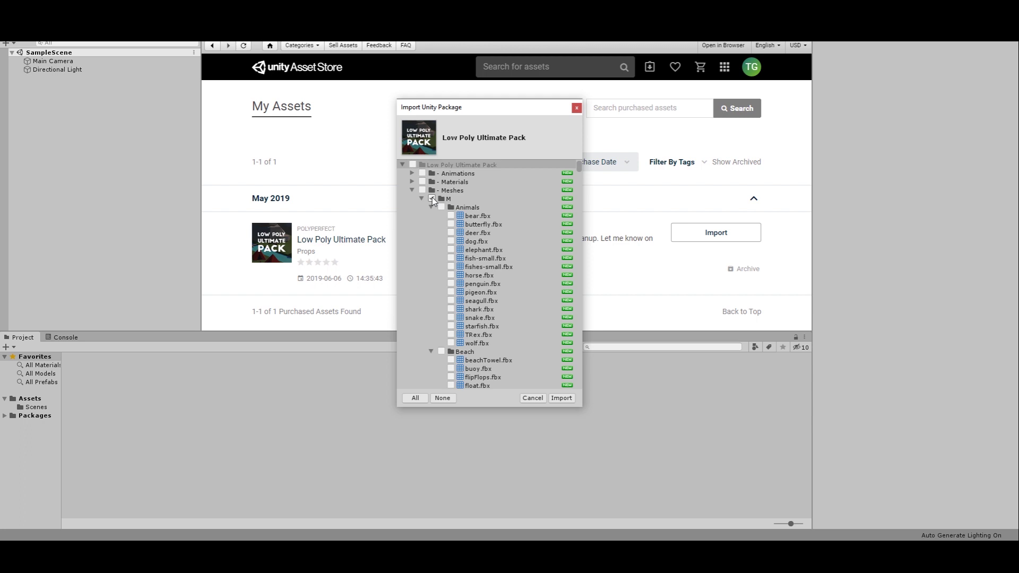
{"action": "left_click", "coordinate": [432, 197]}
Step: Include the Meshes T folder and collapse the T, Prefabs, Scripts and Textures folders
{"action": "scroll", "coordinate": [480, 307], "scroll_direction": "down", "scroll_amount": 15}
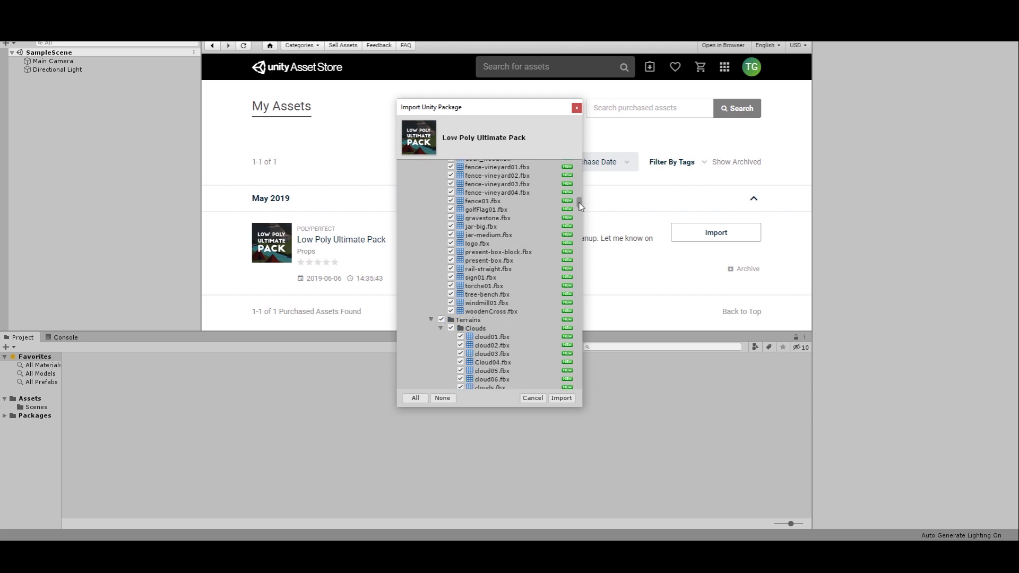
{"action": "left_click_drag", "start_coordinate": [581, 206], "coordinate": [582, 154]}
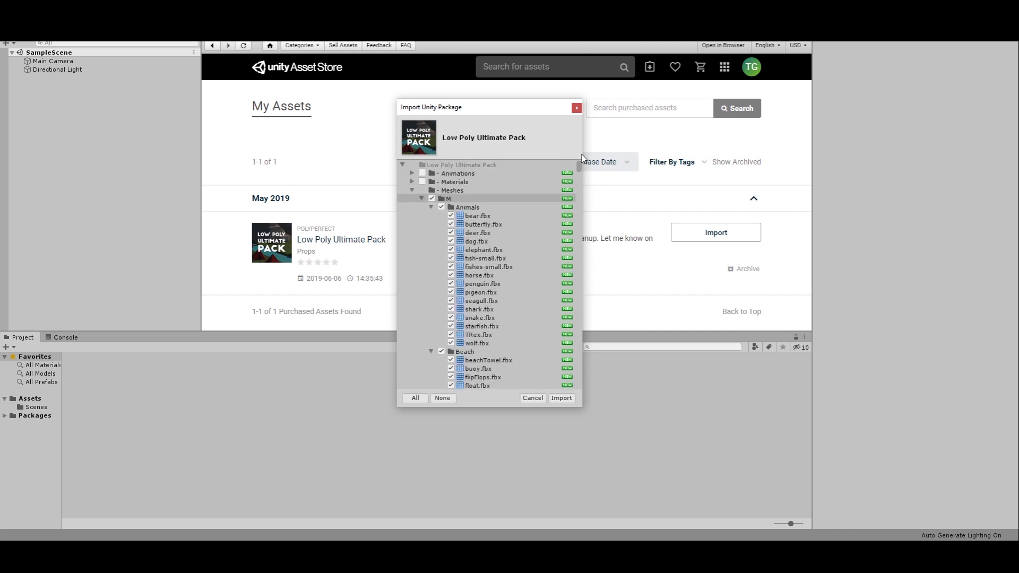
{"action": "left_click", "coordinate": [422, 199]}
{"action": "left_click", "coordinate": [431, 207]}
{"action": "left_click", "coordinate": [422, 207]}
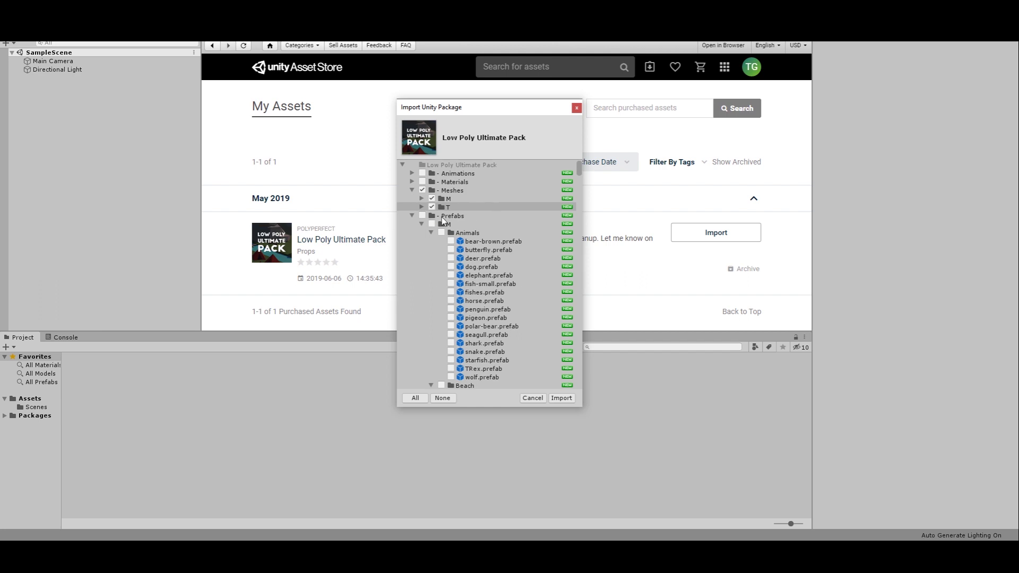
{"action": "left_click", "coordinate": [413, 216]}
{"action": "left_click", "coordinate": [413, 224]}
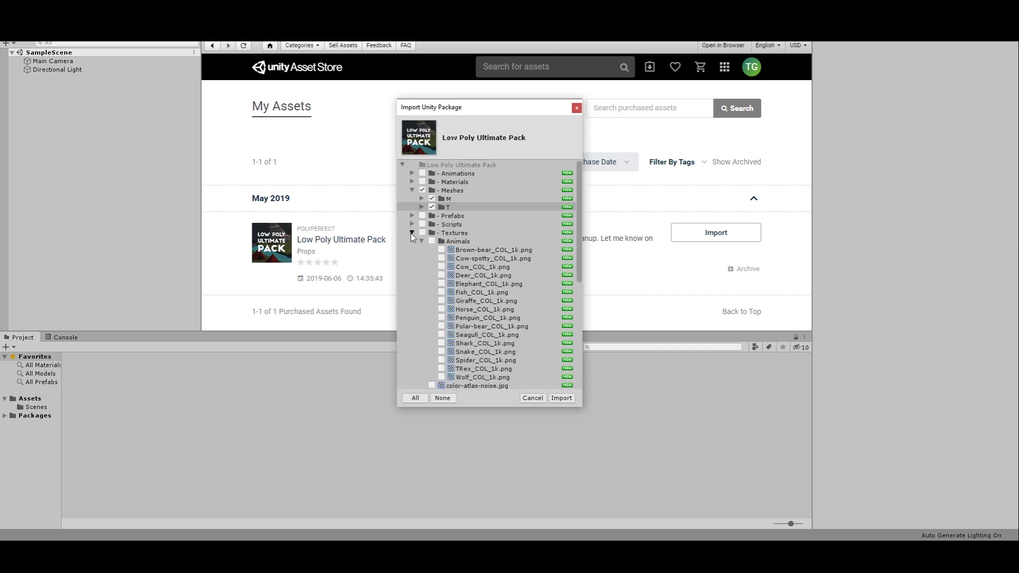
{"action": "left_click", "coordinate": [412, 233]}
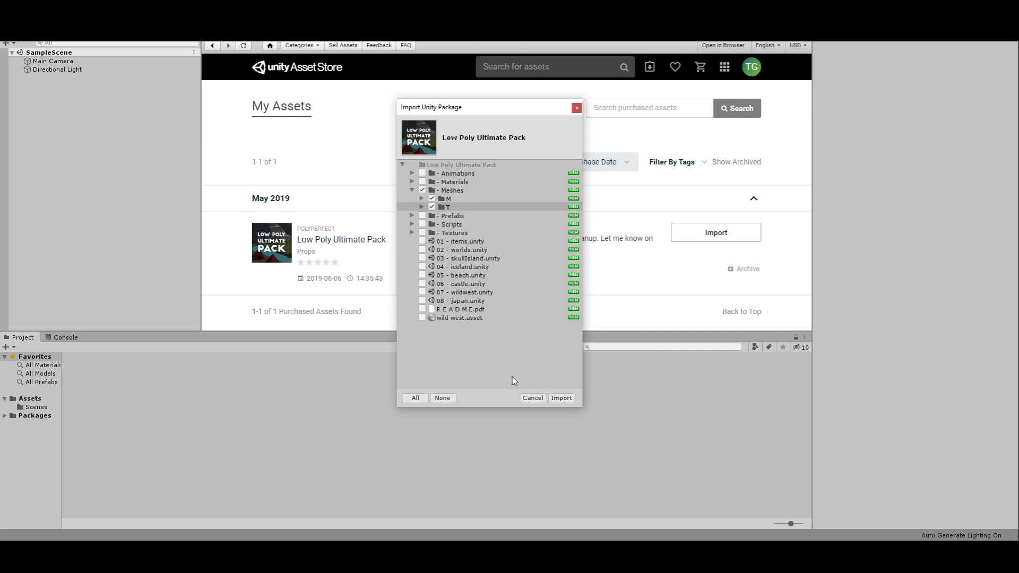
Step: Import only the selected M and T mesh folders into Assets
{"action": "left_click", "coordinate": [562, 398]}
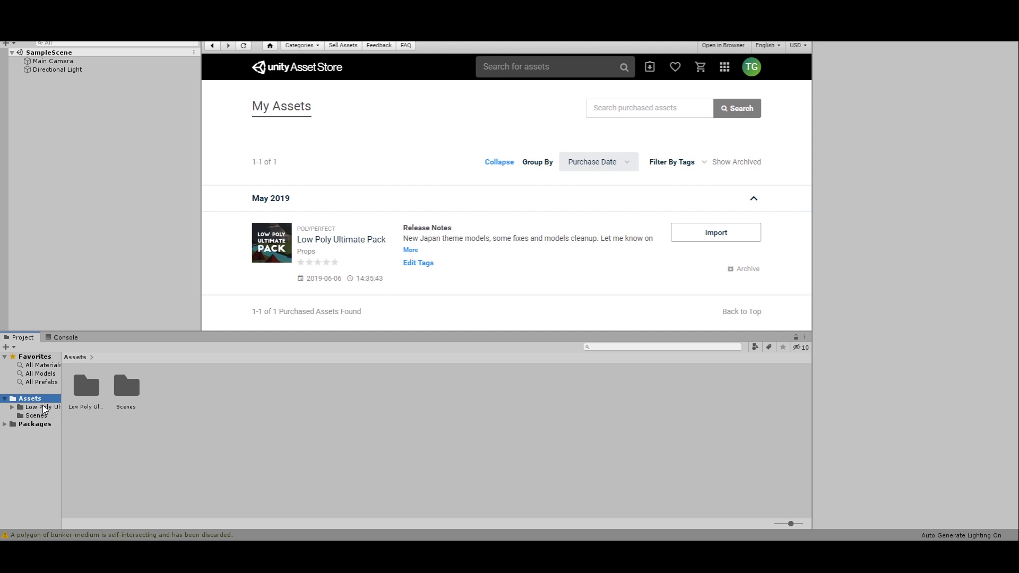
Step: Open the Low Poly Ultimate Pack folder and check the Meshes folder contents
{"action": "left_click", "coordinate": [40, 407]}
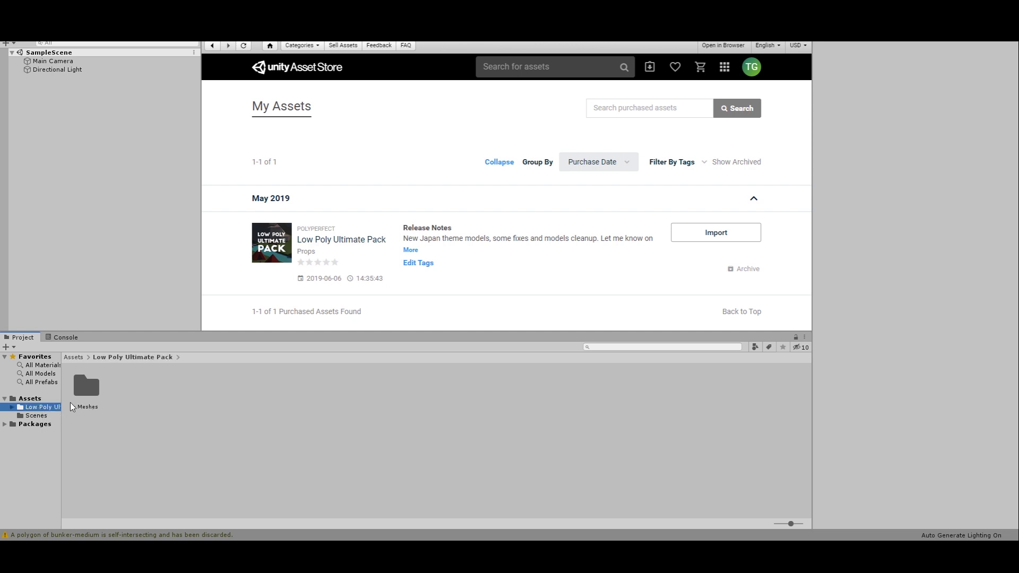
{"action": "left_click", "coordinate": [75, 386]}
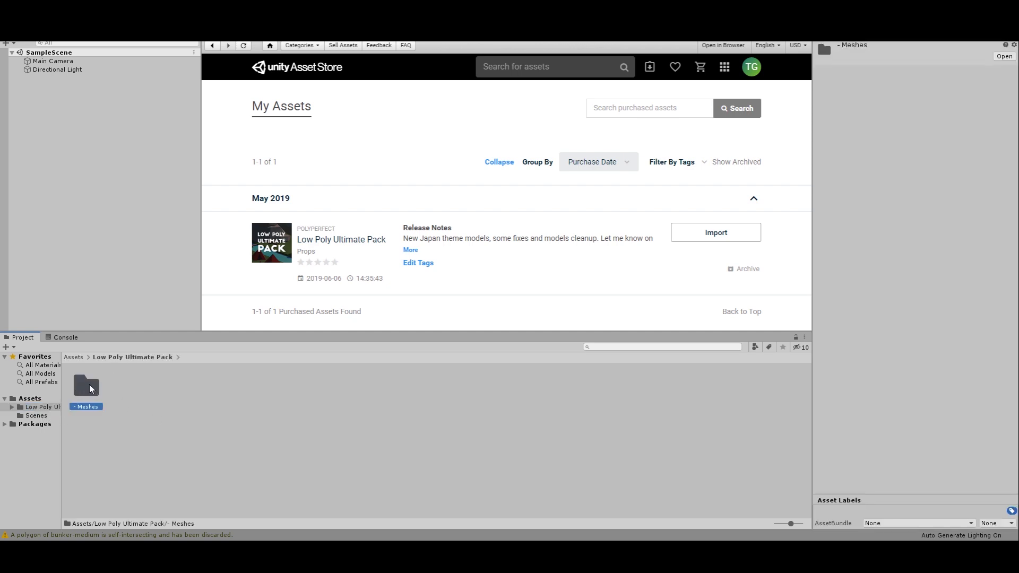
{"action": "double_click", "coordinate": [90, 386]}
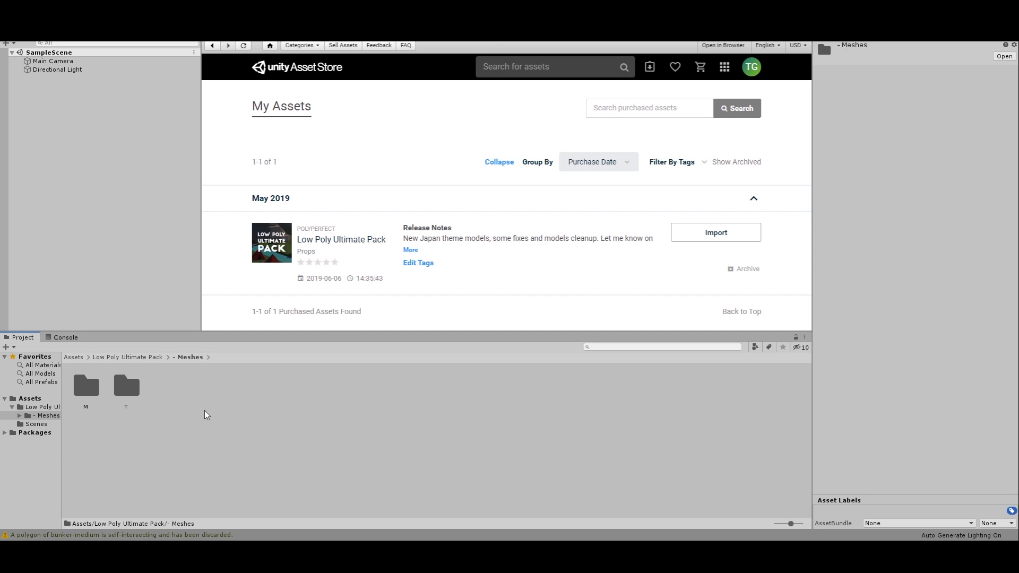
{"action": "left_click", "coordinate": [42, 407]}
Step: Export the Meshes folder as a unitypackage into the Desktop test folder
{"action": "right_click", "coordinate": [86, 385]}
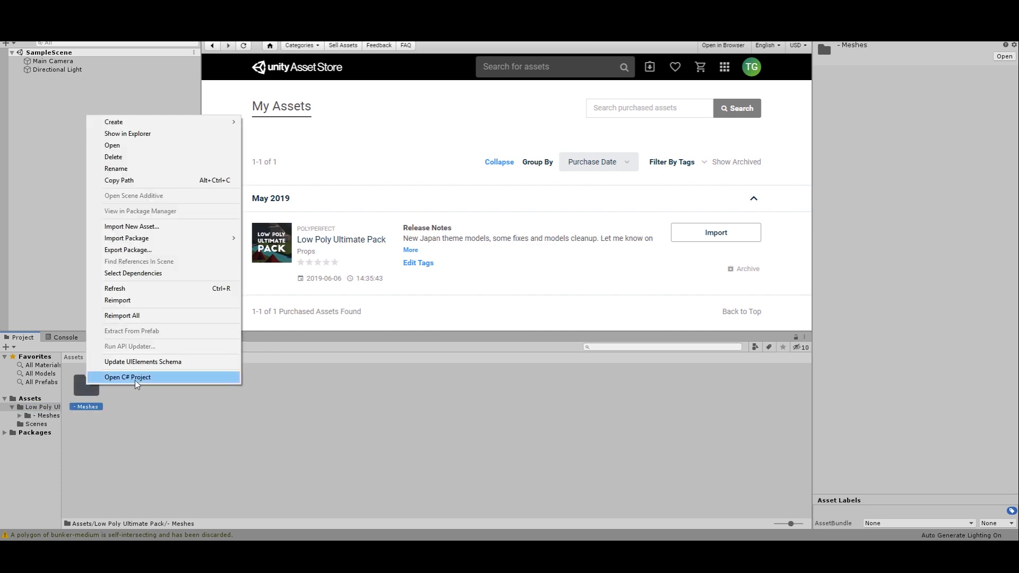
{"action": "left_click", "coordinate": [162, 250]}
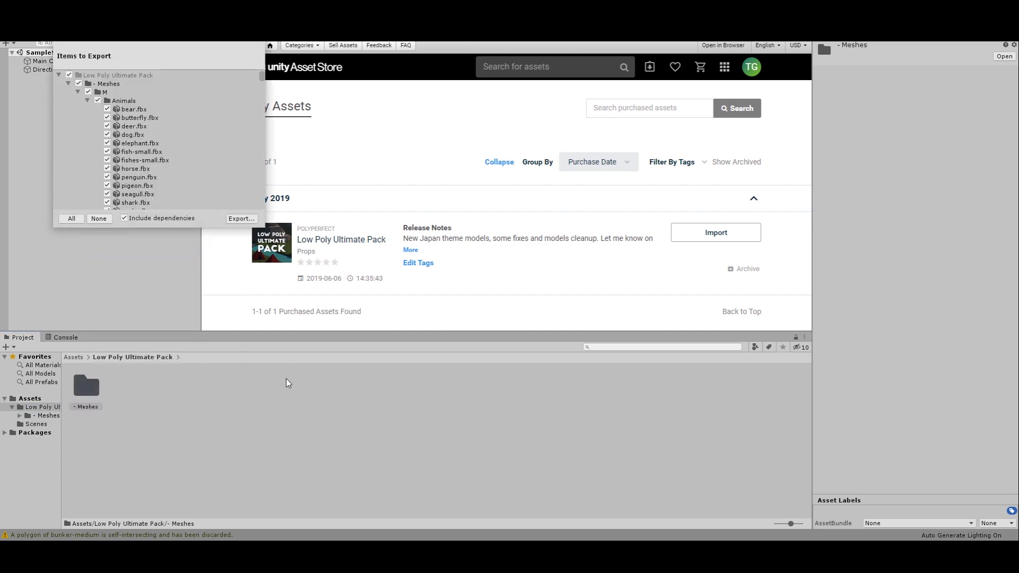
{"action": "scroll", "coordinate": [150, 171], "scroll_direction": "down", "scroll_amount": 15}
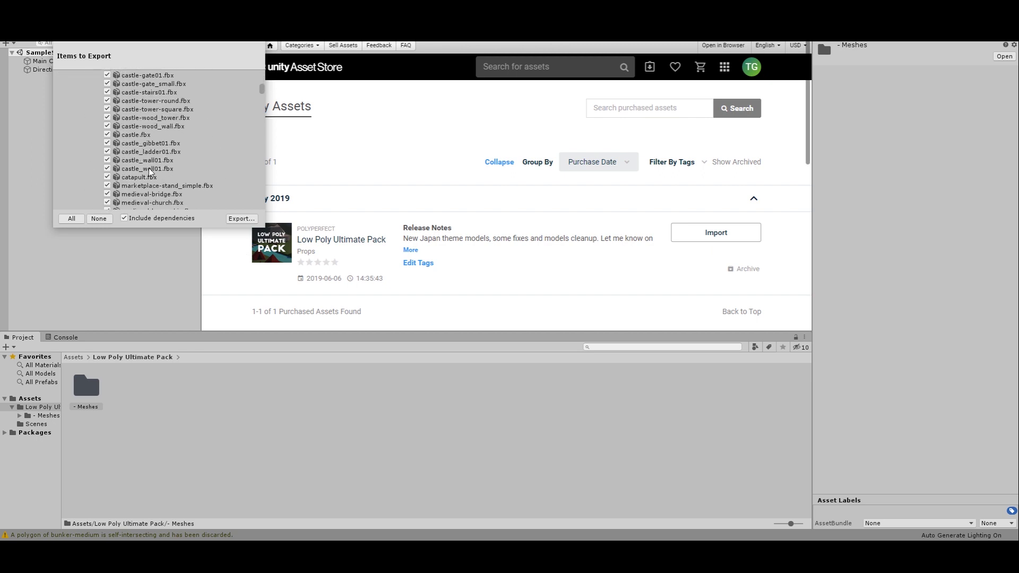
{"action": "scroll", "coordinate": [151, 172], "scroll_direction": "down", "scroll_amount": 15}
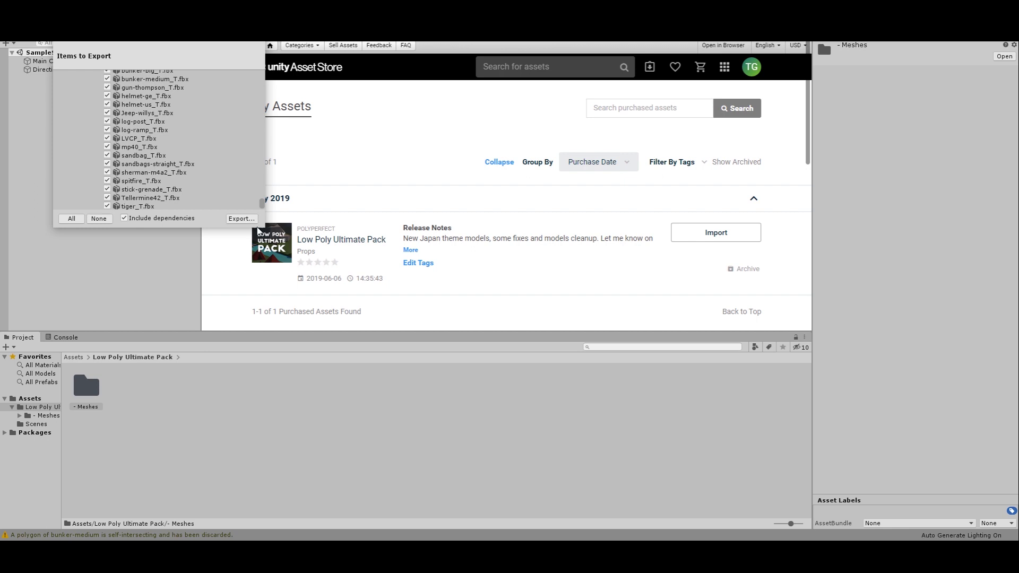
{"action": "left_click", "coordinate": [241, 219]}
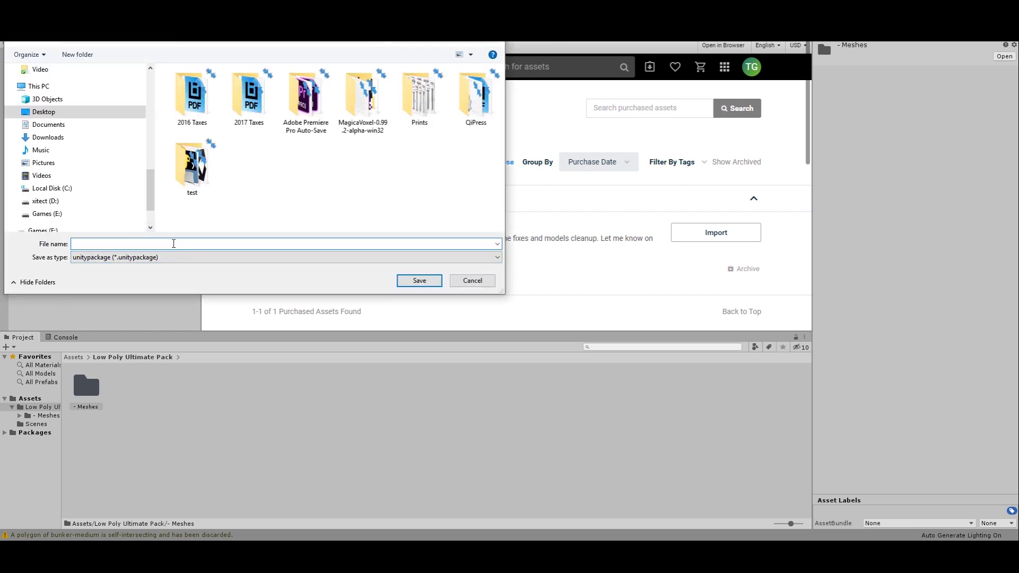
{"action": "double_click", "coordinate": [192, 164]}
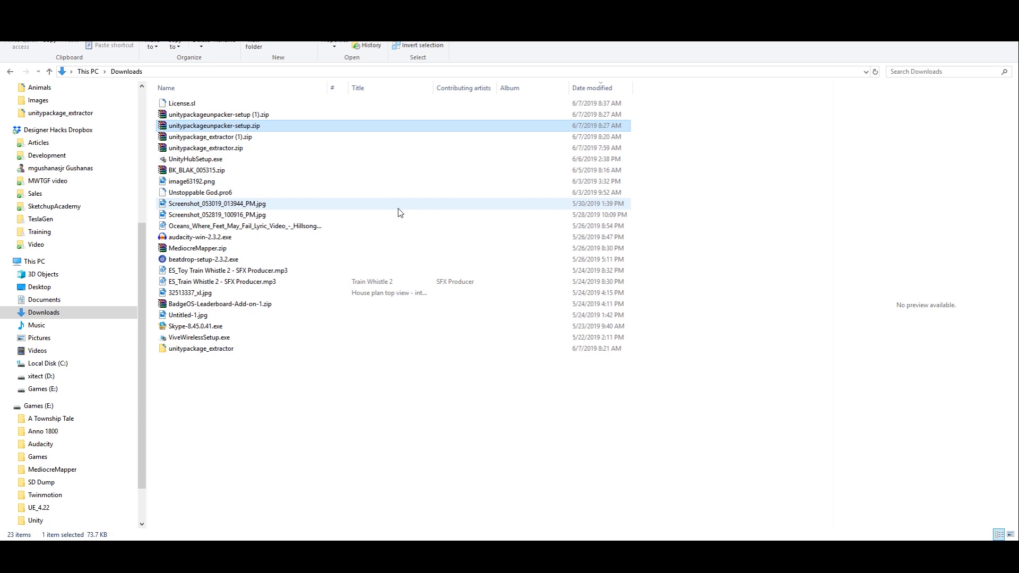
Step: Open unitypackageunpacker-setup.zip and dismiss the WinRAR trial expiry notice
{"action": "double_click", "coordinate": [278, 126]}
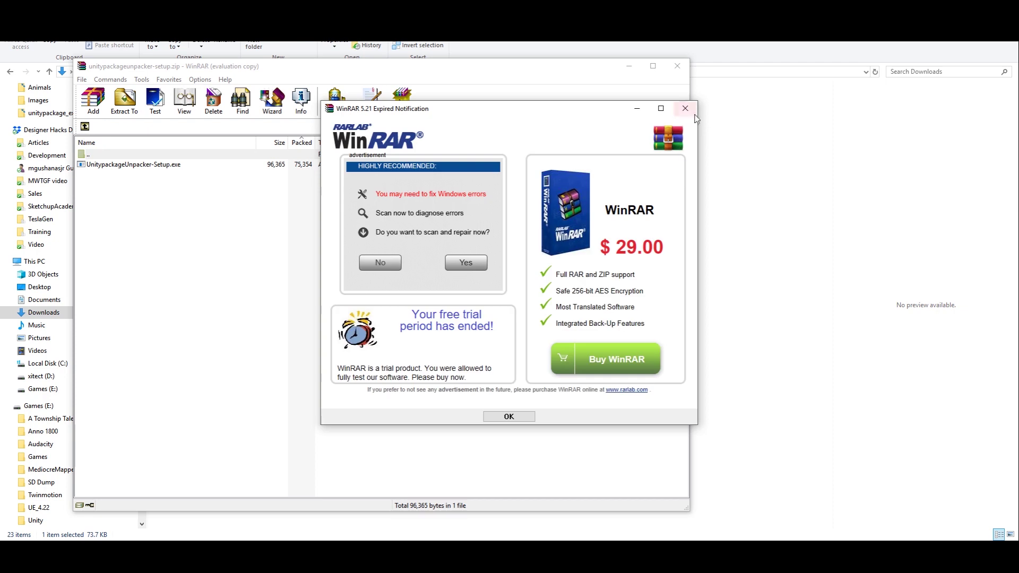
{"action": "key", "text": "Return"}
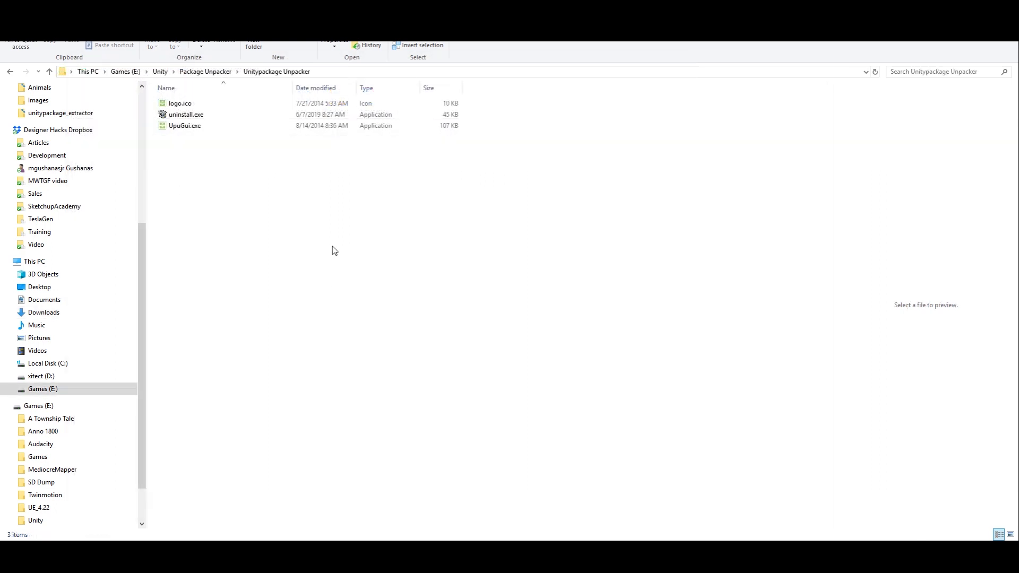
Step: Launch UpuGui.exe and load lowpolyassets2.unitypackage as the input file
{"action": "double_click", "coordinate": [215, 126]}
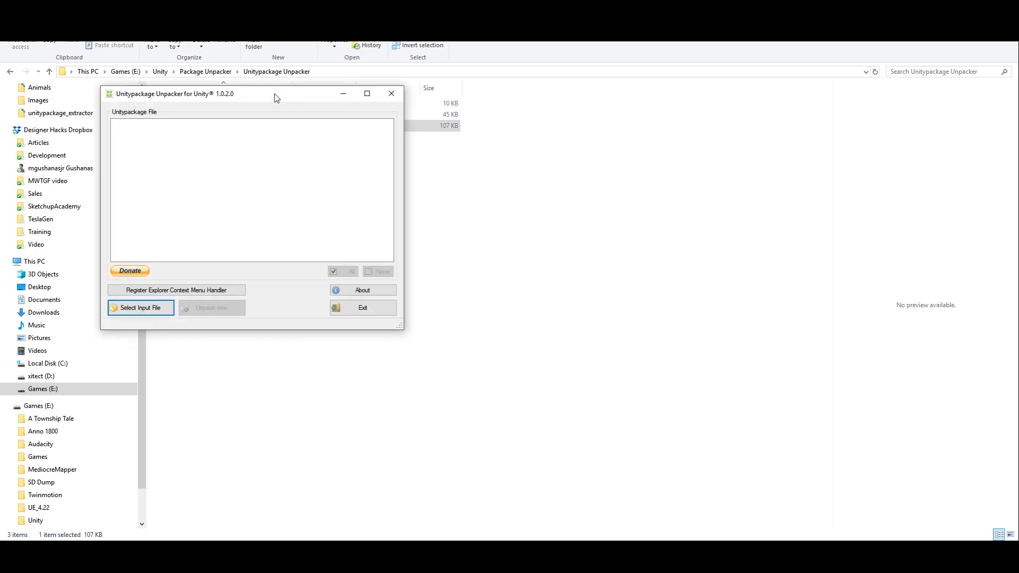
{"action": "left_click_drag", "start_coordinate": [274, 94], "coordinate": [413, 95]}
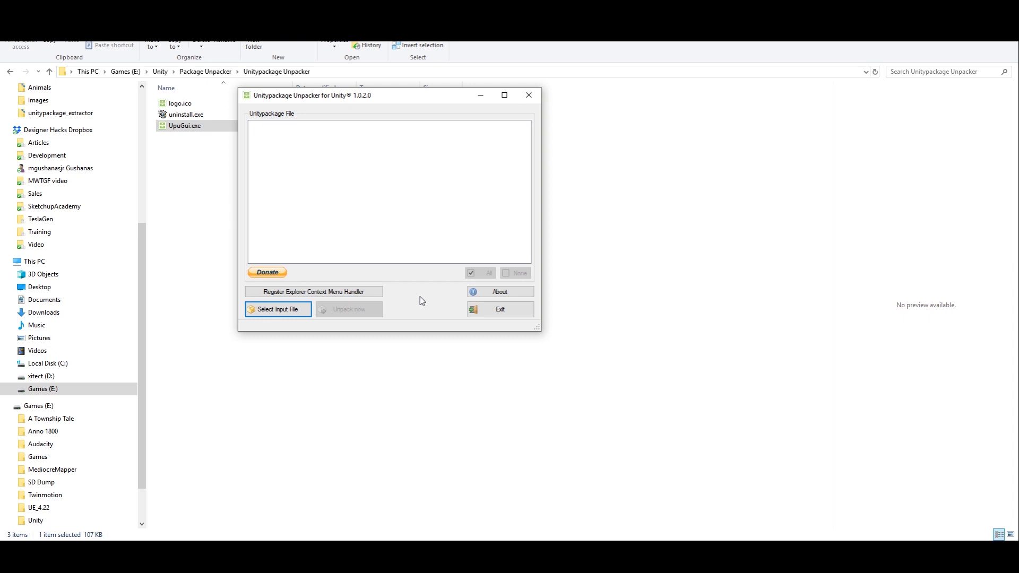
{"action": "left_click", "coordinate": [274, 313]}
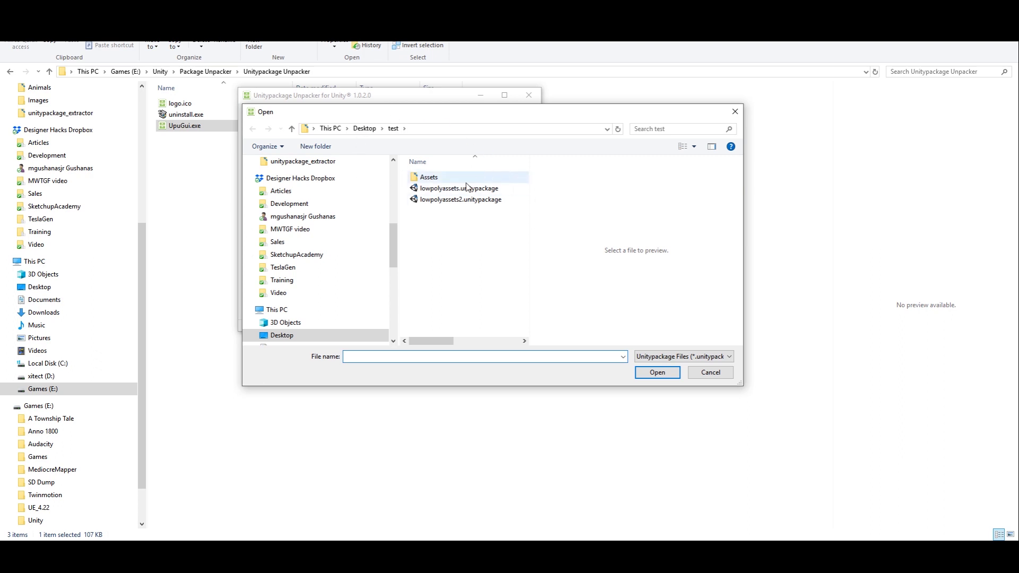
{"action": "left_click", "coordinate": [495, 204]}
{"action": "left_click", "coordinate": [658, 373]}
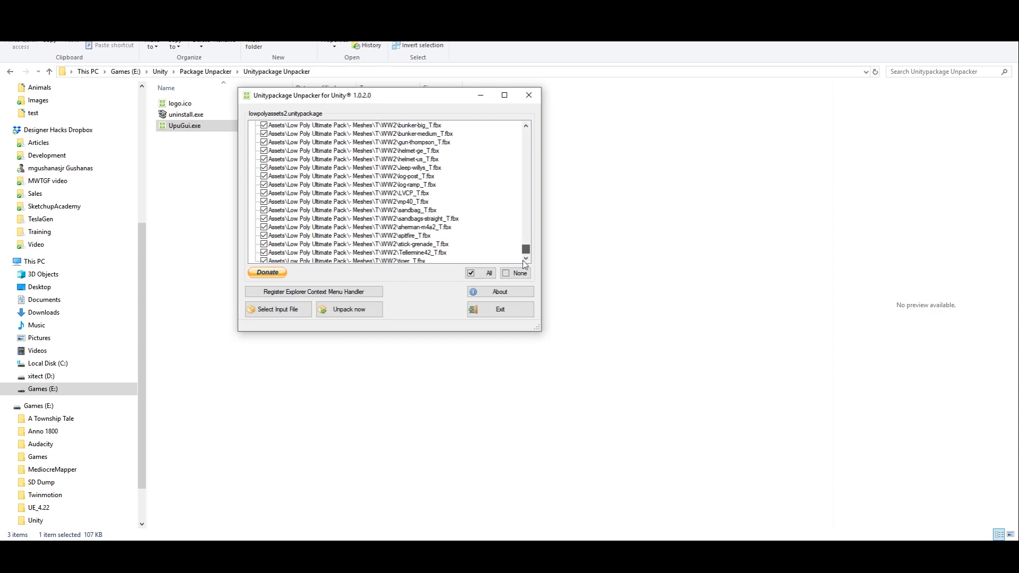
Step: Unpack the package's assets into the Desktop\test folder
{"action": "left_click_drag", "start_coordinate": [526, 251], "coordinate": [527, 127]}
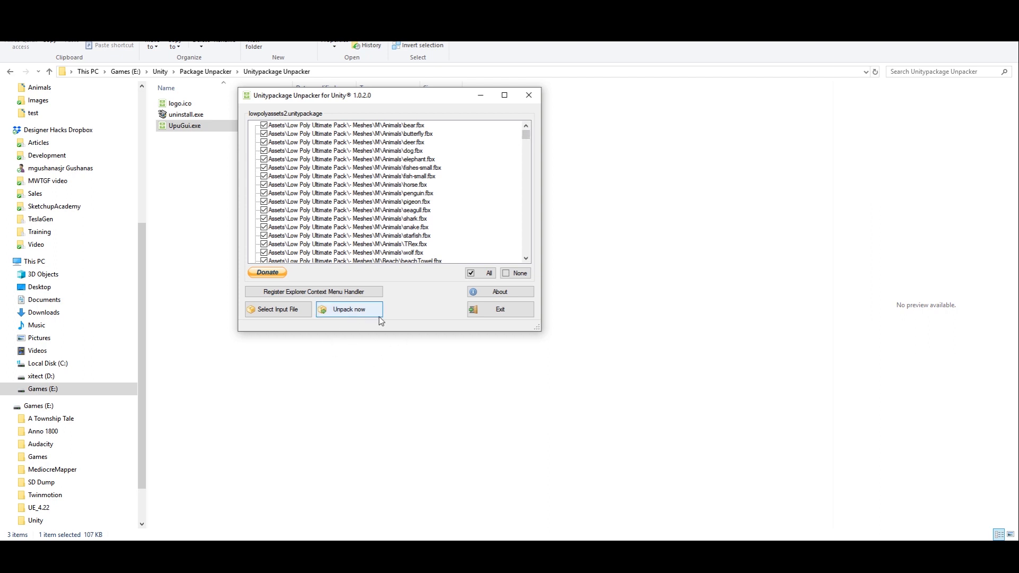
{"action": "left_click", "coordinate": [356, 310]}
{"action": "left_click_drag", "start_coordinate": [506, 190], "coordinate": [442, 187]}
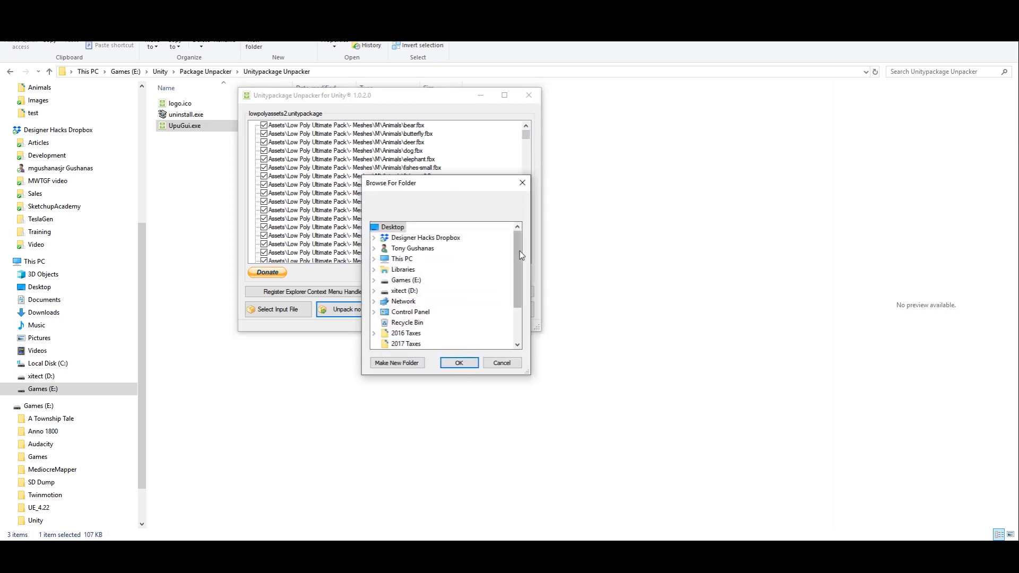
{"action": "left_click_drag", "start_coordinate": [517, 276], "coordinate": [518, 308]}
{"action": "left_click", "coordinate": [397, 344]}
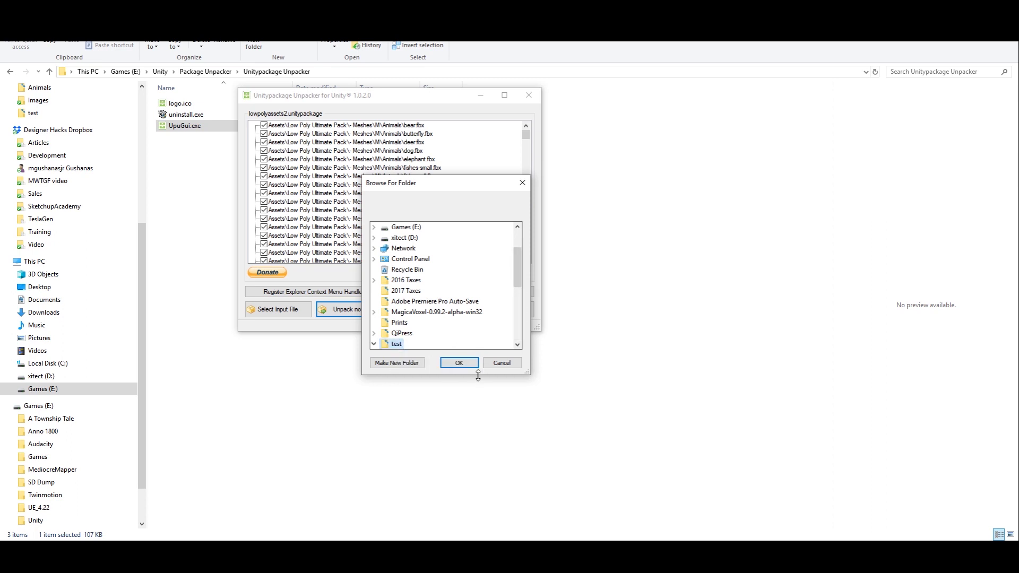
{"action": "left_click", "coordinate": [459, 363]}
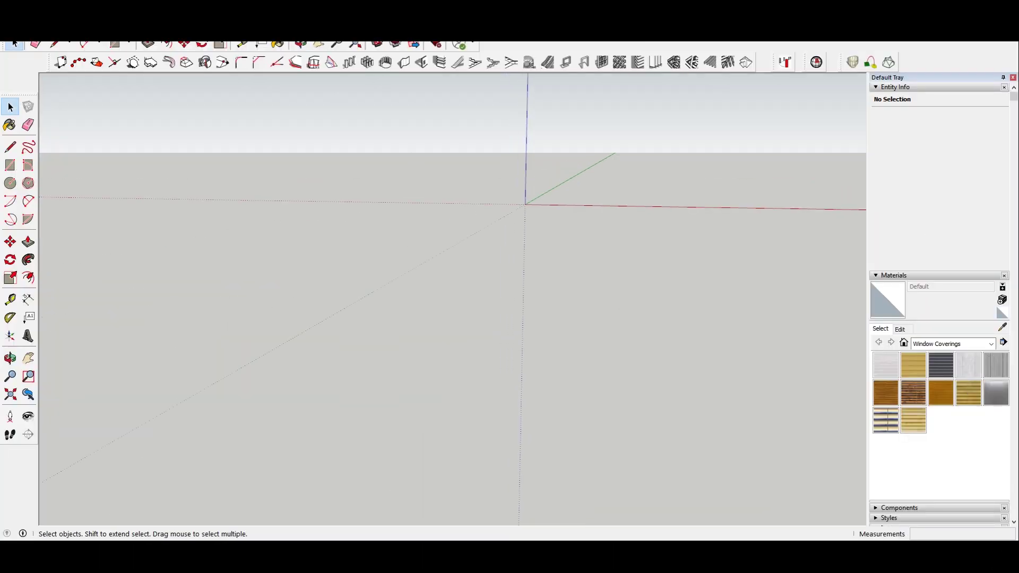
Step: Search the Extension Warehouse for fbx and open the FluidImporter Pro page
{"action": "key", "text": "alt+x"}
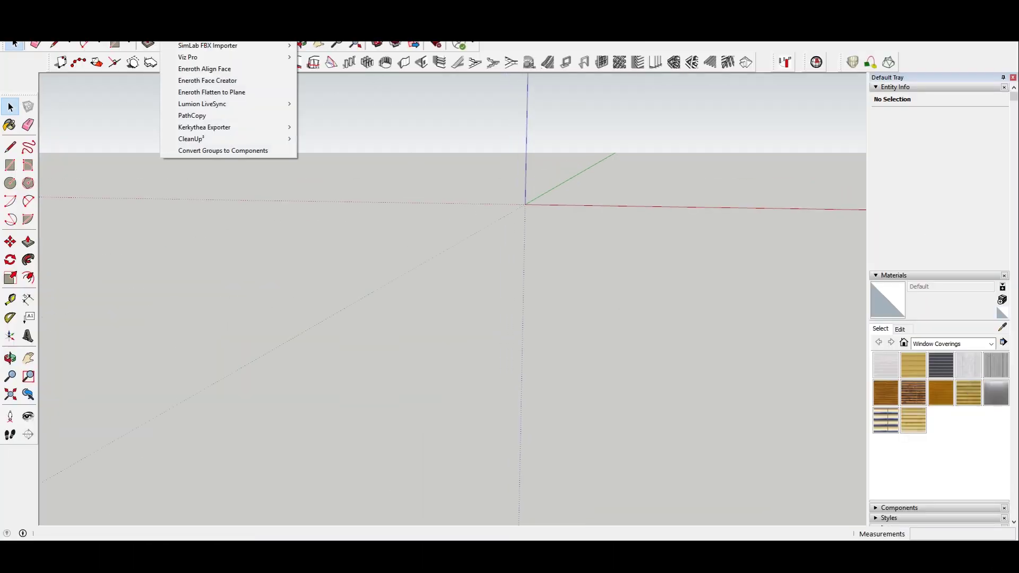
{"action": "key", "text": "Escape"}
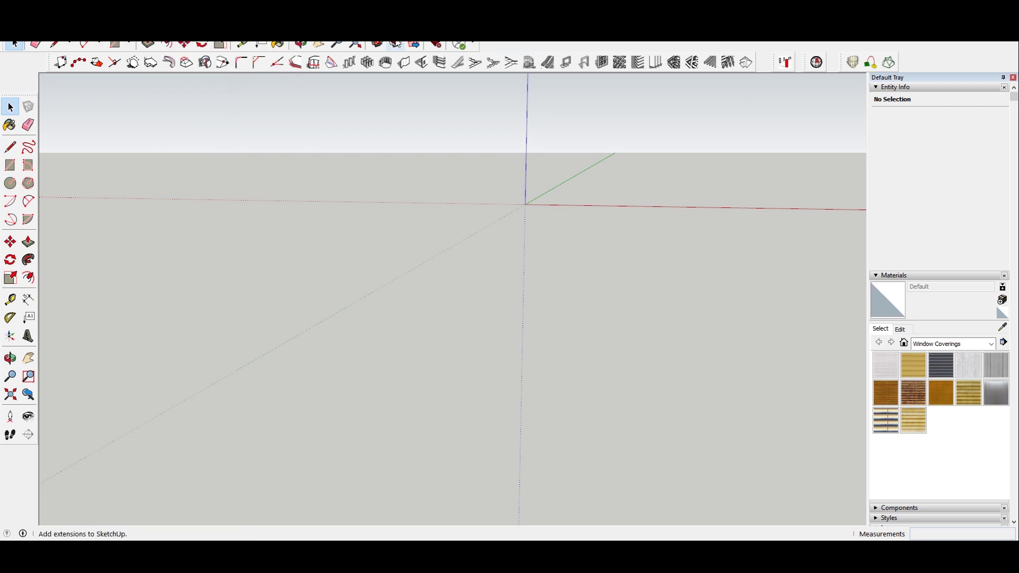
{"action": "left_click", "coordinate": [401, 46]}
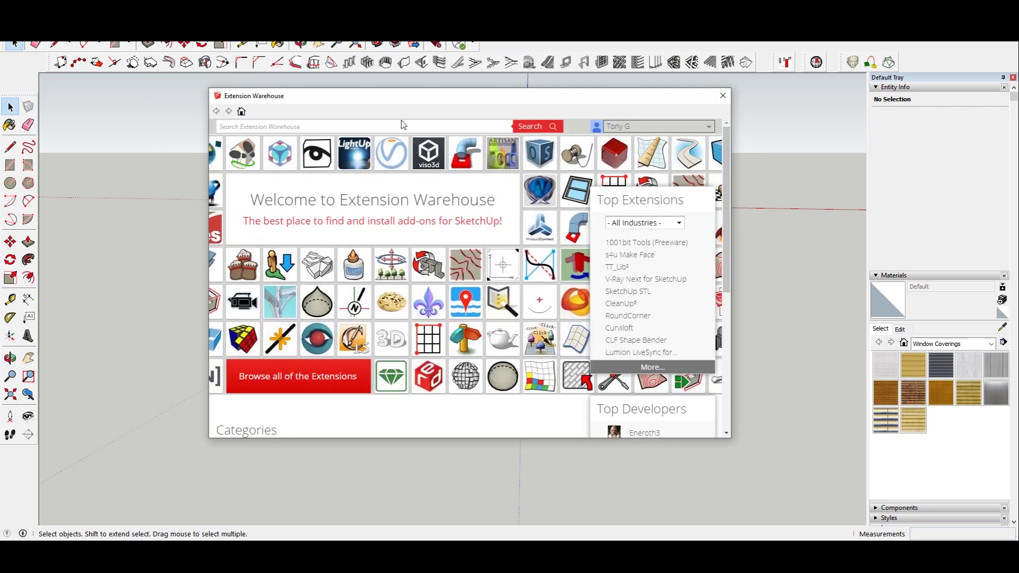
{"action": "type", "text": "fbx"}
{"action": "key", "text": "Return"}
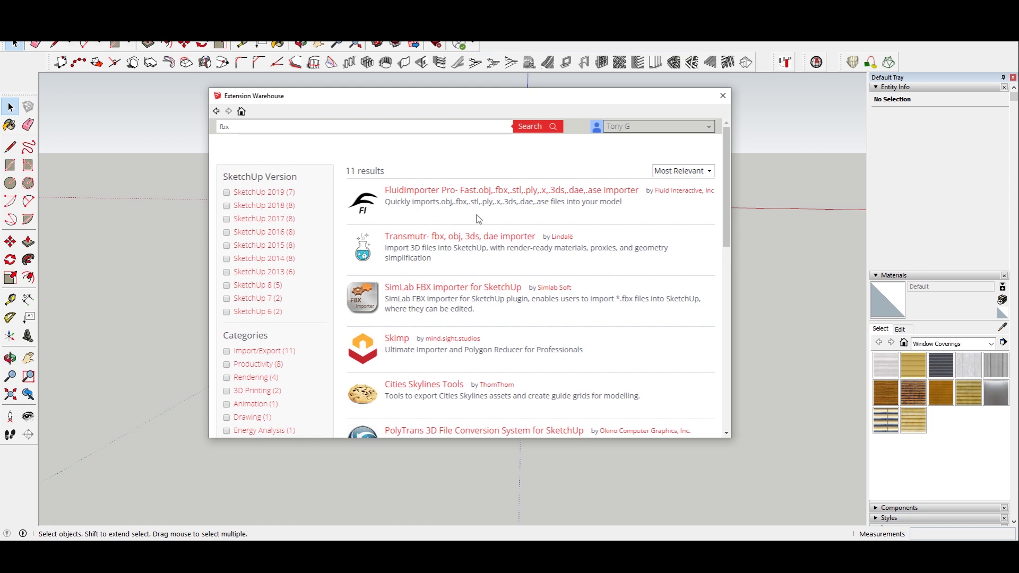
{"action": "left_click", "coordinate": [541, 191]}
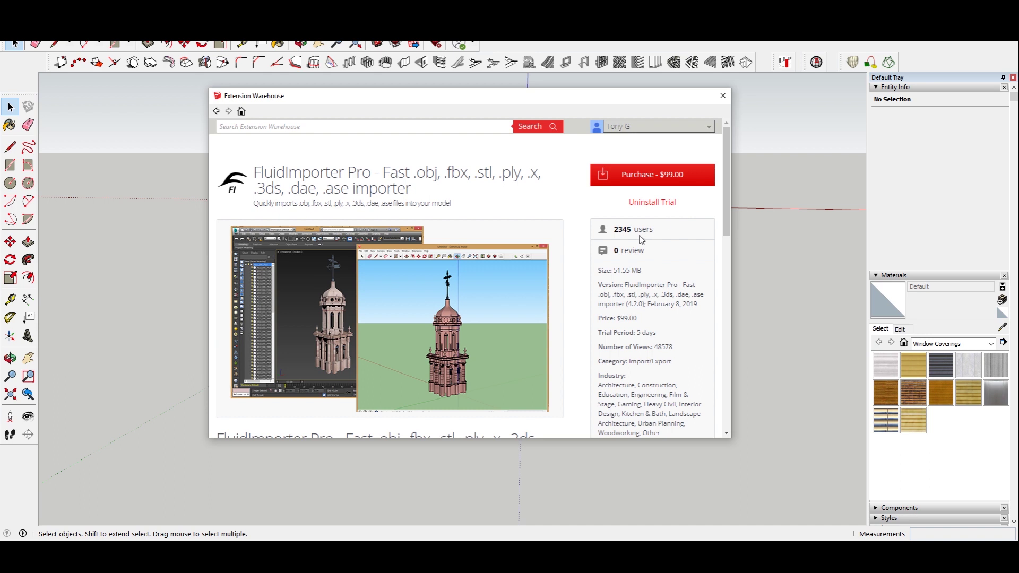
Step: Compare the SimLab FBX importer page, revisit FluidImporter Pro, then close the Warehouse
{"action": "left_click", "coordinate": [216, 110]}
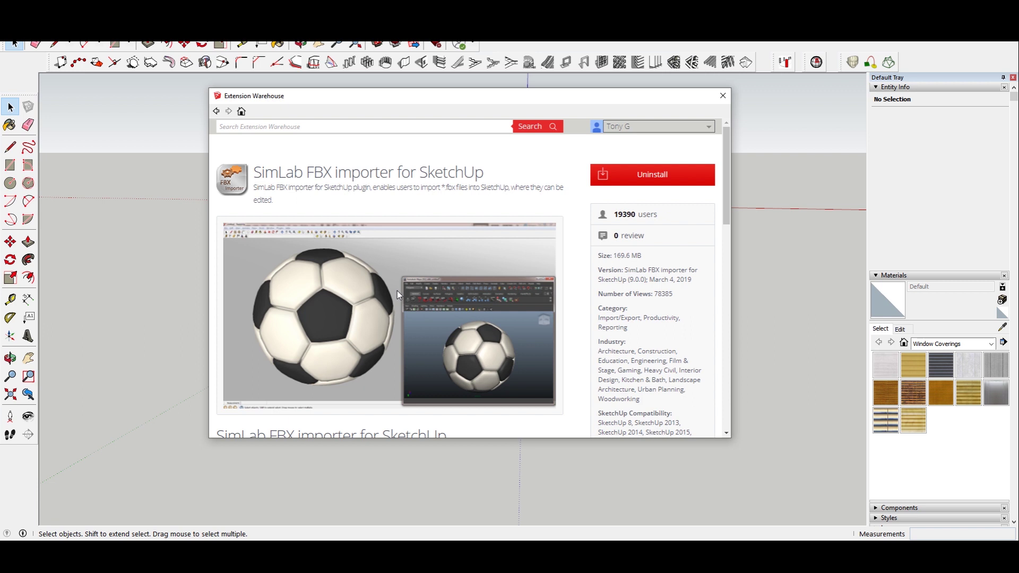
{"action": "left_click", "coordinate": [216, 111]}
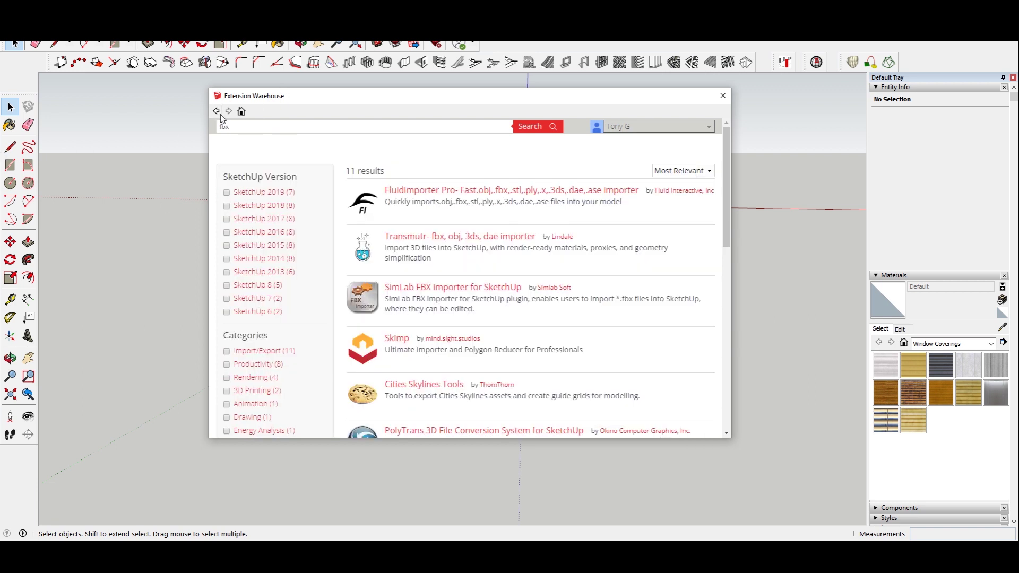
{"action": "left_click", "coordinate": [482, 197]}
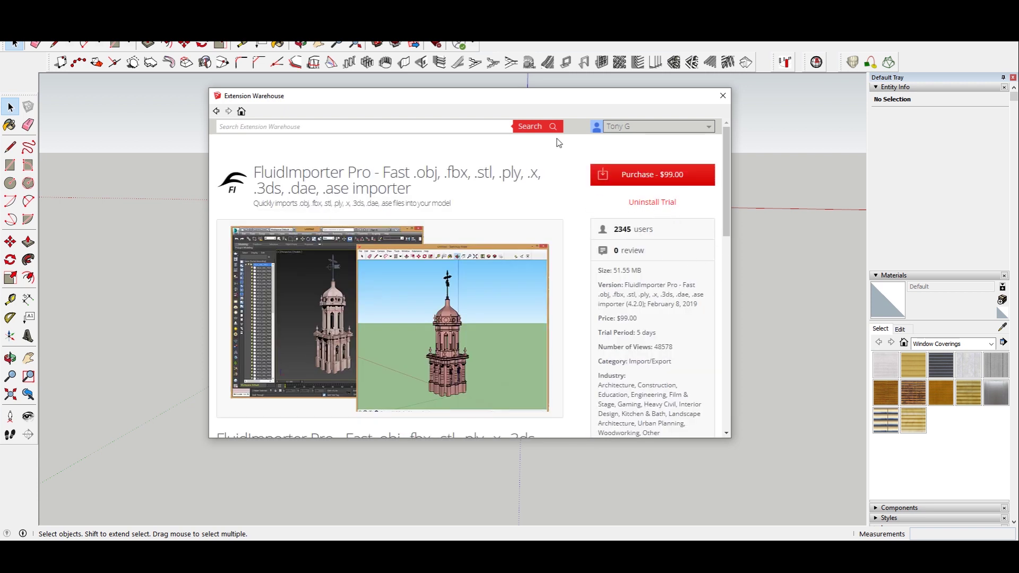
{"action": "left_click", "coordinate": [723, 96]}
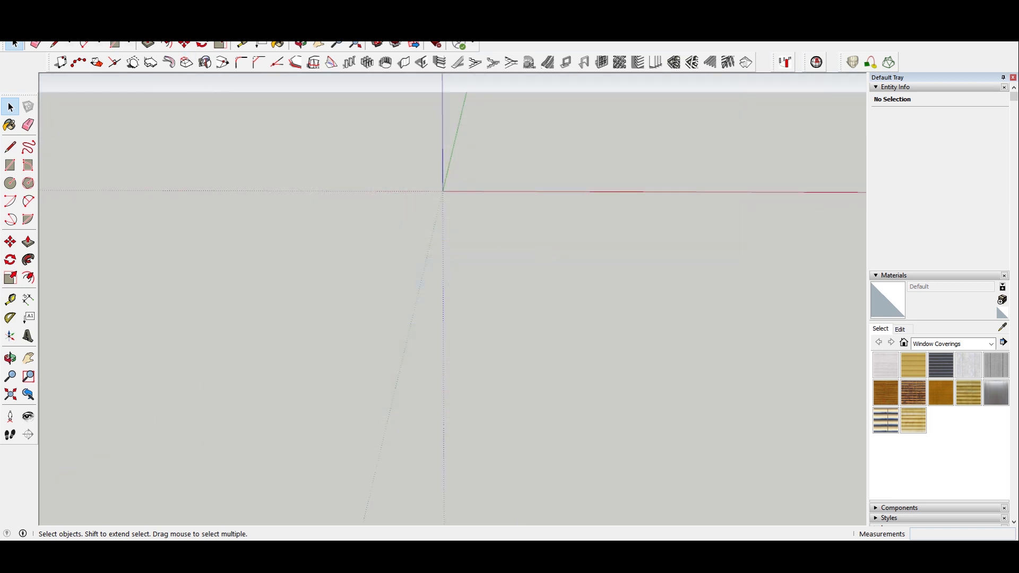
Step: Check that the FluidImporter options use Meters, then close the settings
{"action": "key", "text": "alt+x"}
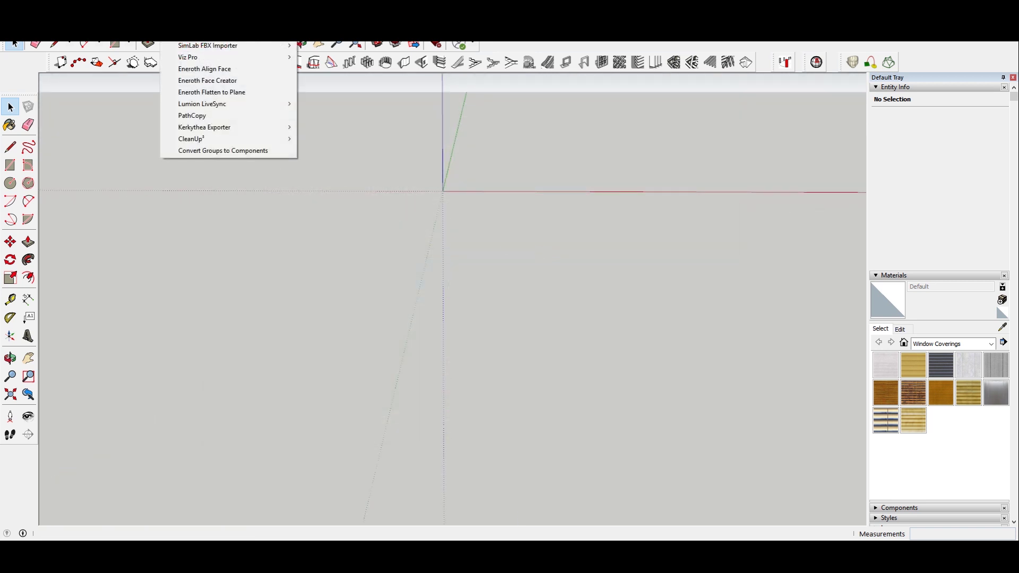
{"action": "key", "text": "Right"}
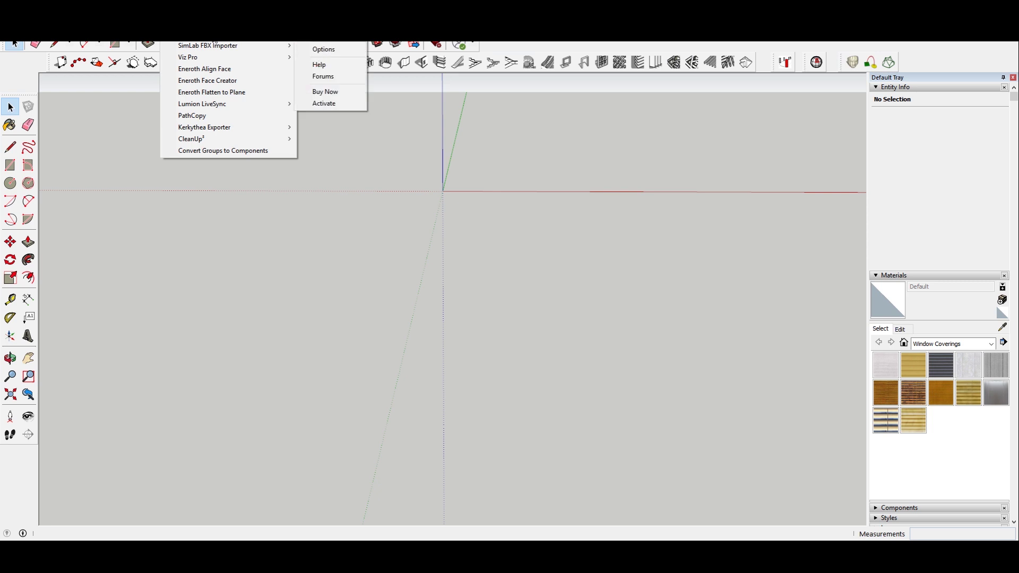
{"action": "left_click", "coordinate": [345, 49]}
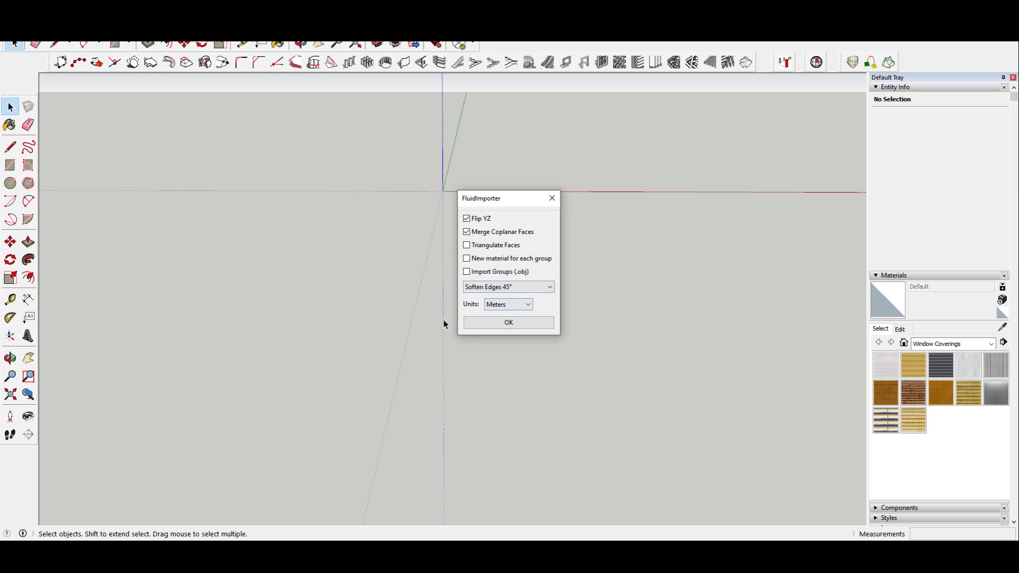
{"action": "left_click", "coordinate": [552, 198]}
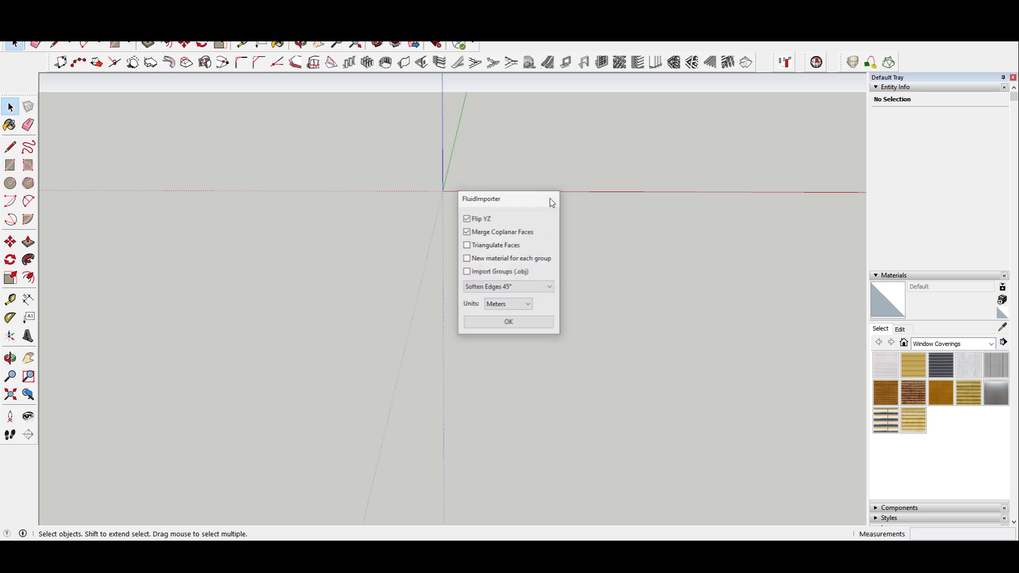
Step: Import man-samurai.fbx from the People meshes folder with FluidImporter
{"action": "left_click", "coordinate": [223, 32]}
{"action": "mouse_move", "coordinate": [224, 45]}
{"action": "left_click", "coordinate": [321, 42]}
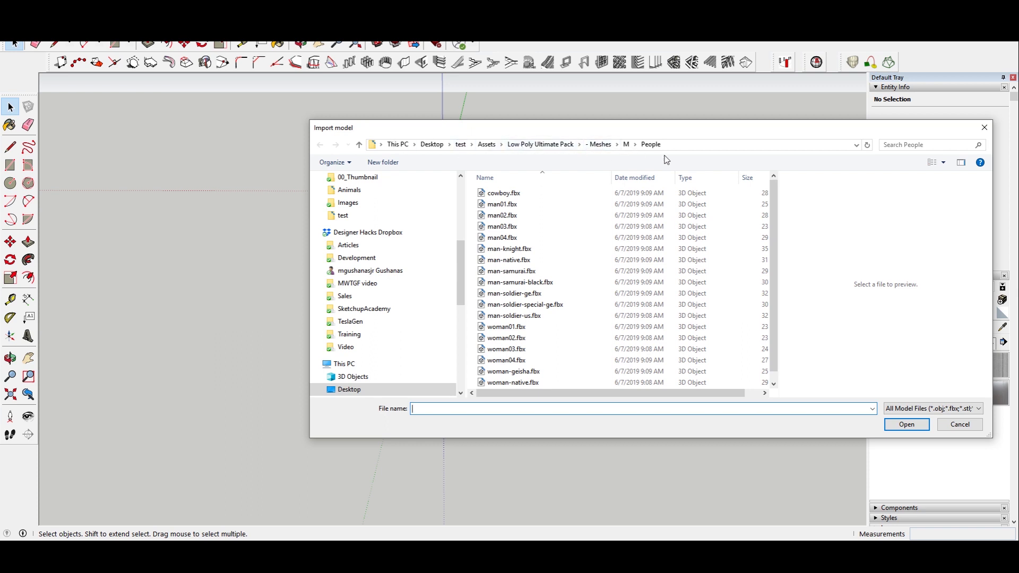
{"action": "left_click", "coordinate": [554, 273]}
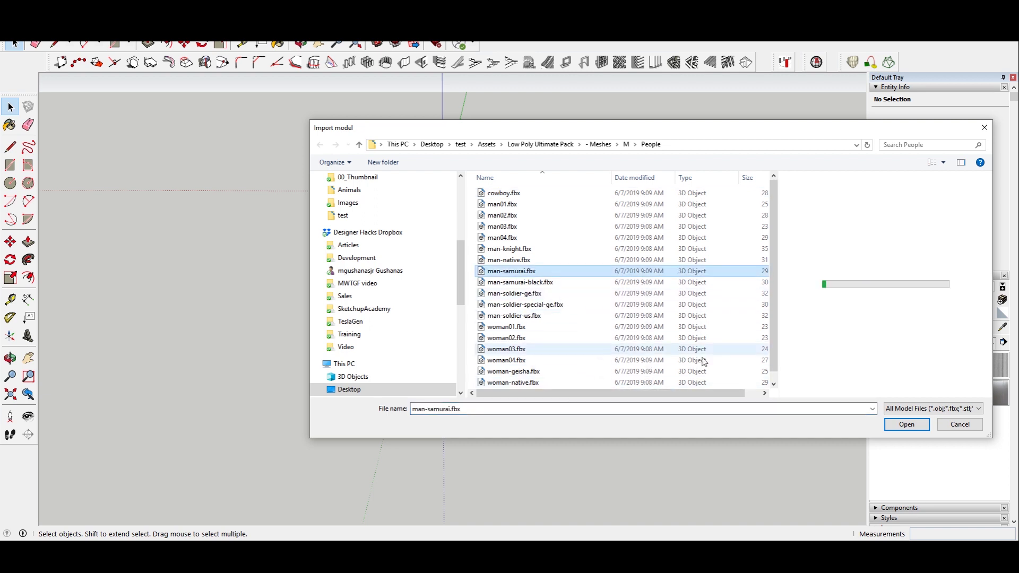
{"action": "key", "text": "Return"}
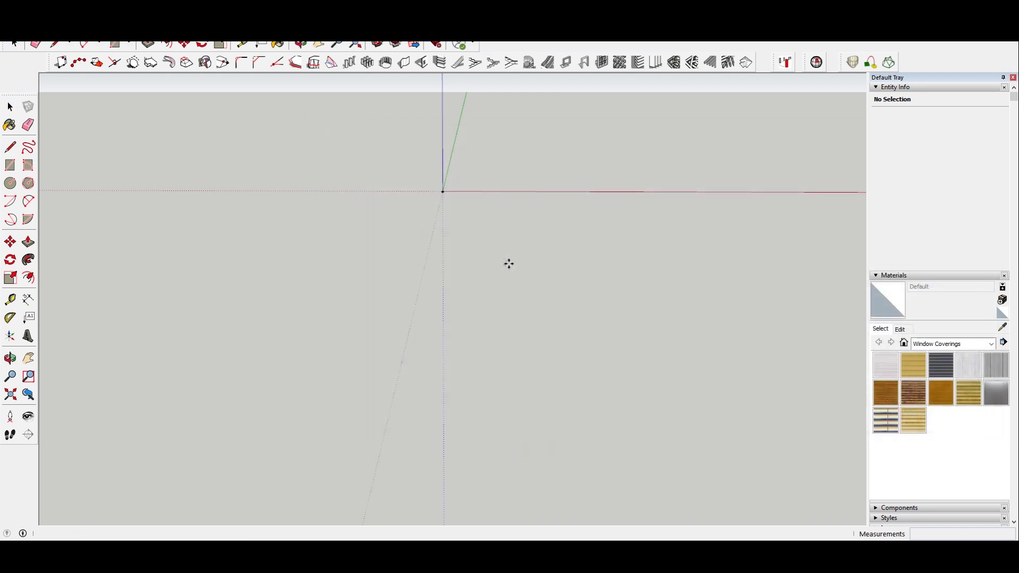
Step: Place the man-samurai figure in the model and zoom and orbit to view it lying on its back
{"action": "left_click", "coordinate": [576, 246]}
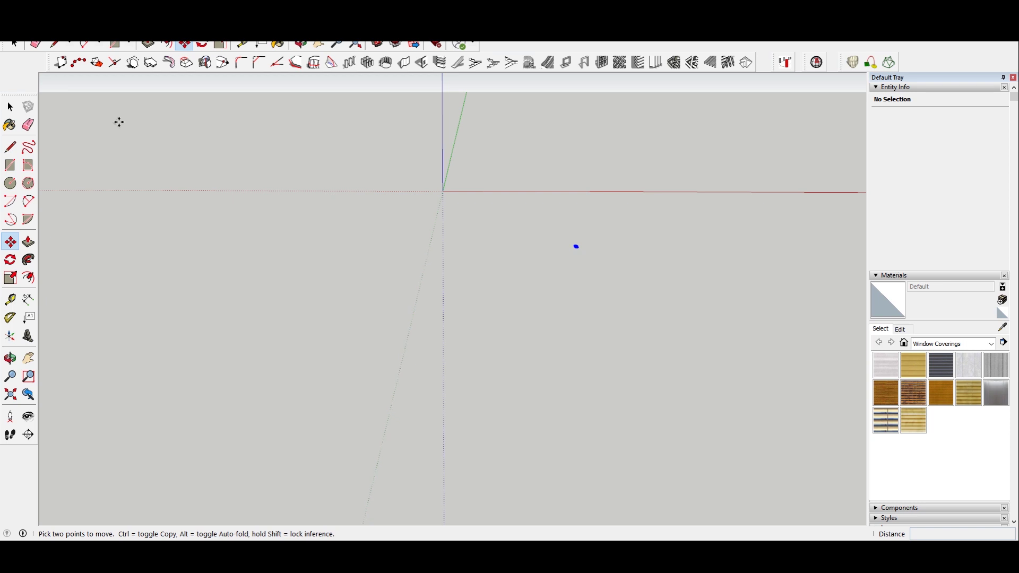
{"action": "scroll", "coordinate": [610, 286], "scroll_direction": "up", "scroll_amount": 5}
{"action": "scroll", "coordinate": [578, 270], "scroll_direction": "up", "scroll_amount": 5}
{"action": "middle_click_drag", "start_coordinate": [614, 313], "coordinate": [553, 223]}
{"action": "key", "text": "q"}
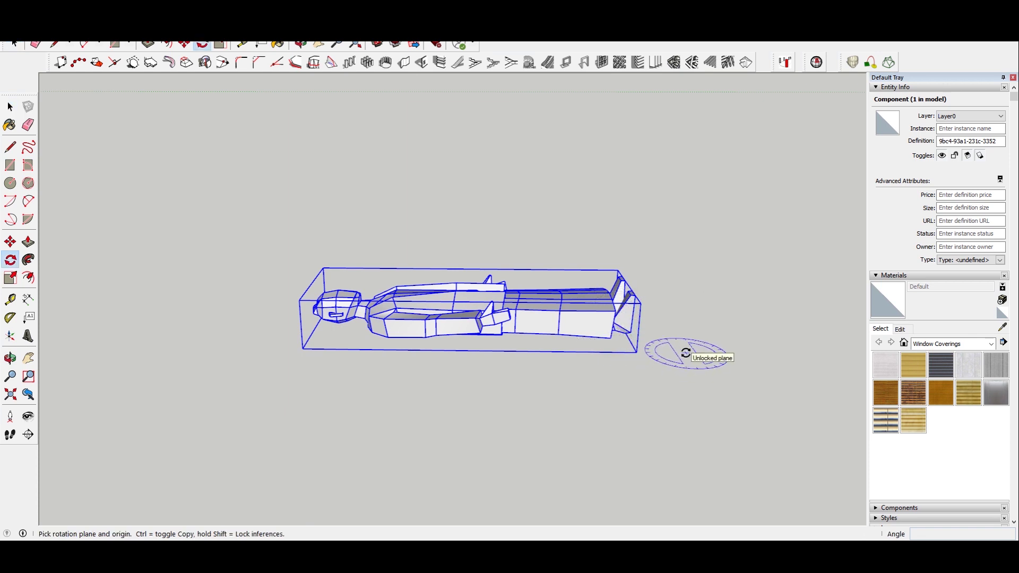
{"action": "key", "text": "space"}
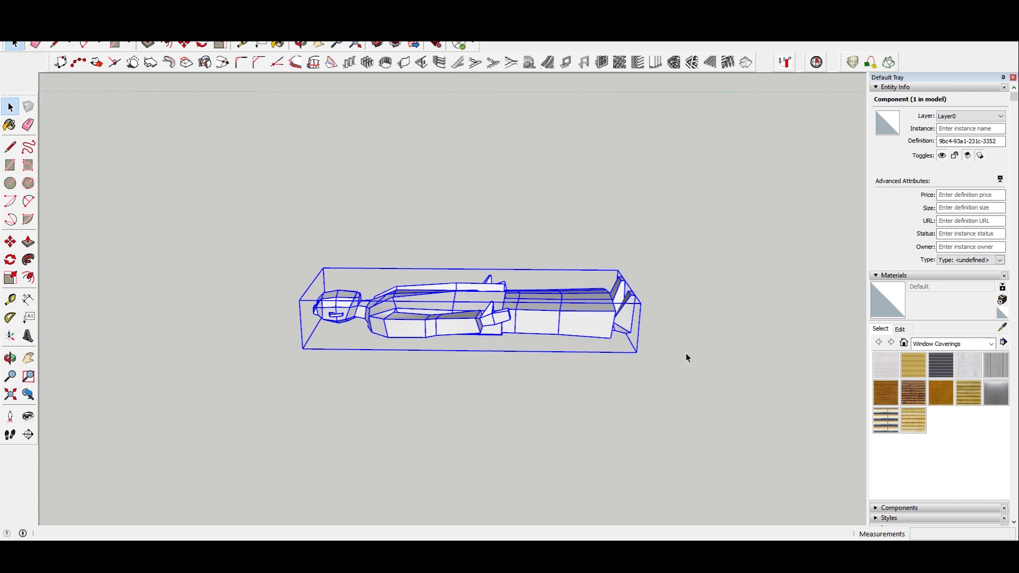
{"action": "left_click", "coordinate": [144, 42]}
{"action": "mouse_move", "coordinate": [168, 42]}
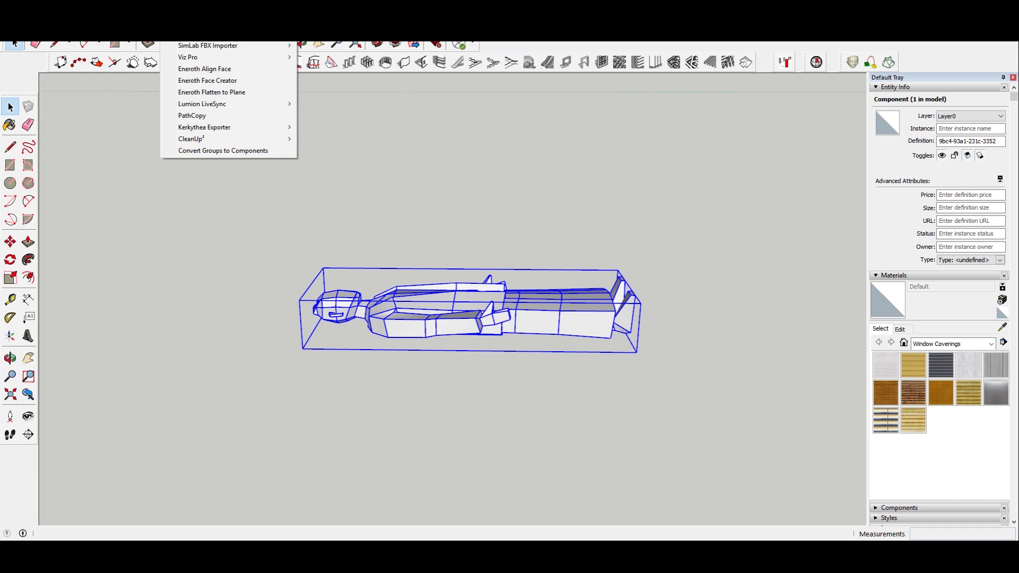